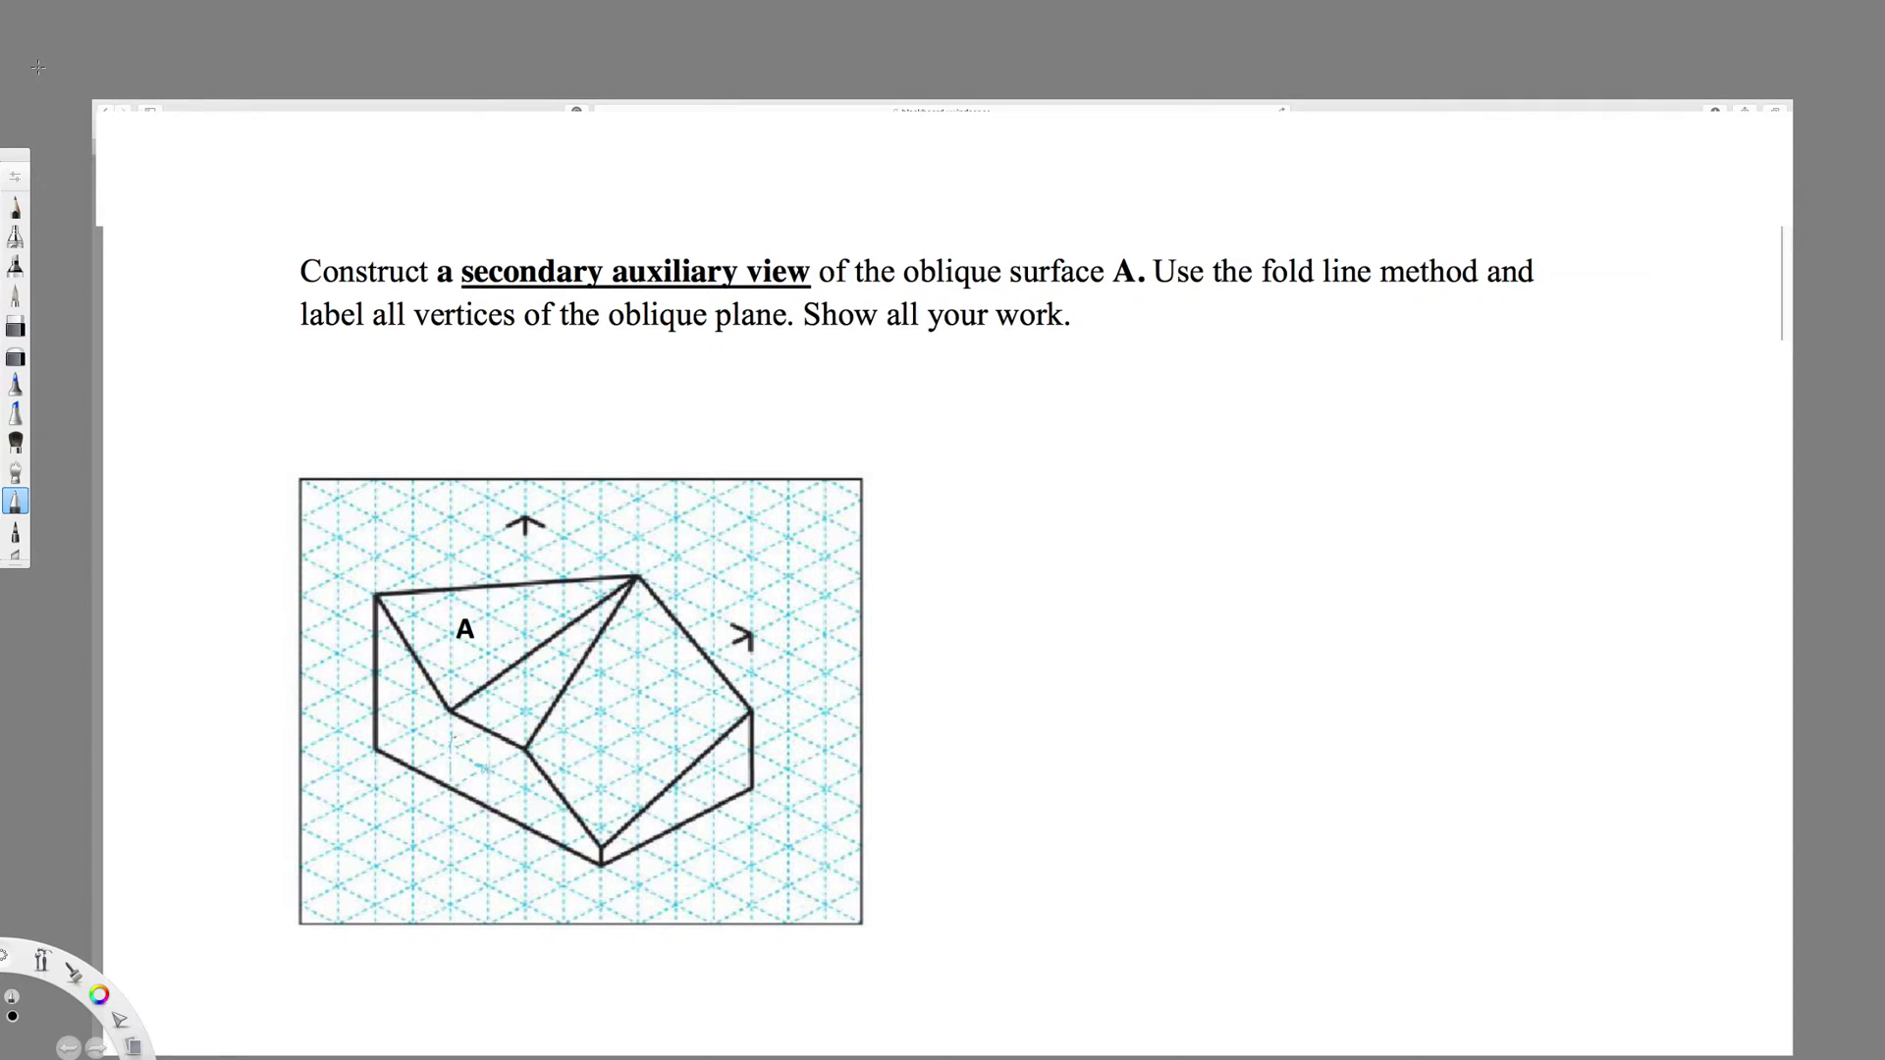
- Sketch the front view's left vertical edge, slanted edge and short horizontal edge right of the grid
{"action": "left_click", "coordinate": [469, 445]}
{"action": "left_click", "coordinate": [972, 457]}
{"action": "left_click_drag", "start_coordinate": [999, 586], "coordinate": [995, 678]}
{"action": "left_click", "coordinate": [1057, 627]}
{"action": "left_click_drag", "start_coordinate": [999, 588], "coordinate": [1055, 628]}
{"action": "left_click_drag", "start_coordinate": [1055, 628], "coordinate": [1109, 628]}
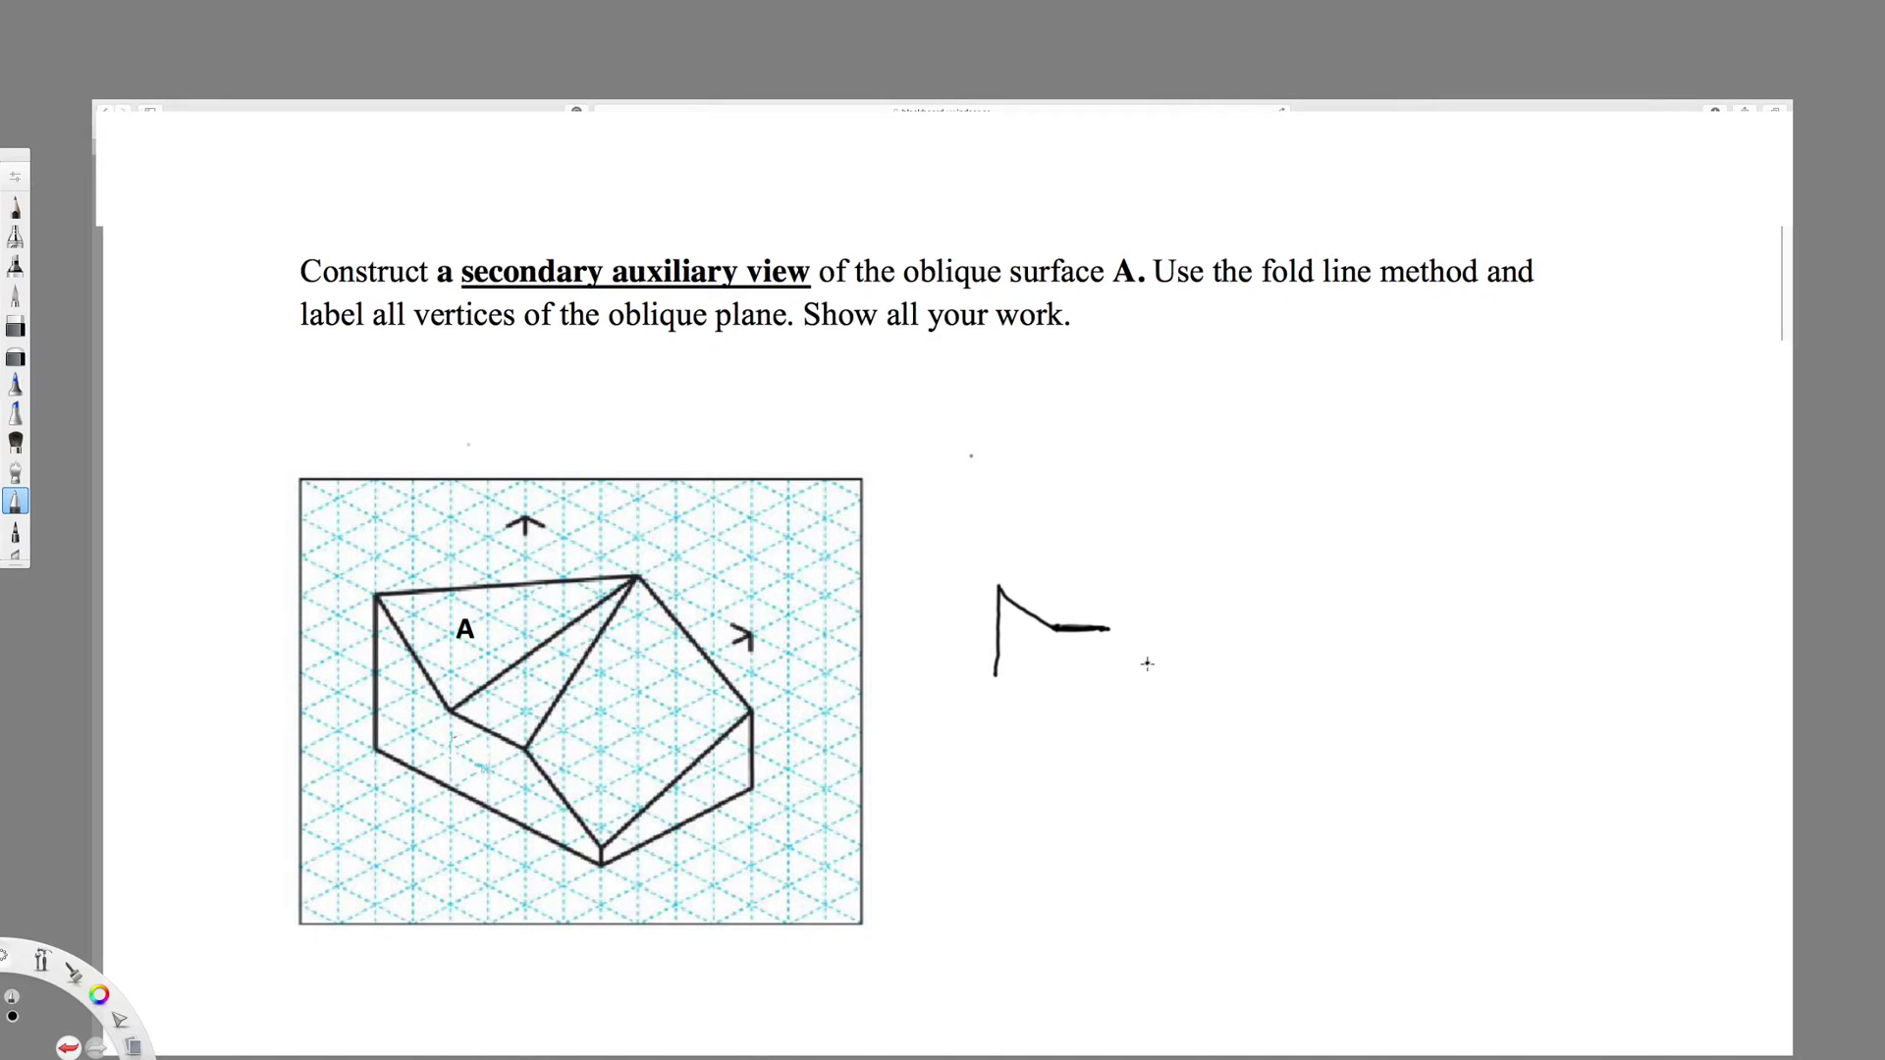
- Add the front view's bottom and top edges and close surface A's triangle, then begin the top view
{"action": "mouse_move", "coordinate": [1004, 677]}
{"action": "left_mouse_down"}
{"action": "mouse_move", "coordinate": [1149, 679]}
{"action": "mouse_move", "coordinate": [1108, 629]}
{"action": "mouse_move", "coordinate": [1148, 667]}
{"action": "left_mouse_up"}
{"action": "mouse_move", "coordinate": [1000, 585]}
{"action": "left_mouse_down"}
{"action": "mouse_move", "coordinate": [1075, 581]}
{"action": "mouse_move", "coordinate": [1057, 625]}
{"action": "mouse_move", "coordinate": [1081, 579]}
{"action": "left_mouse_up"}
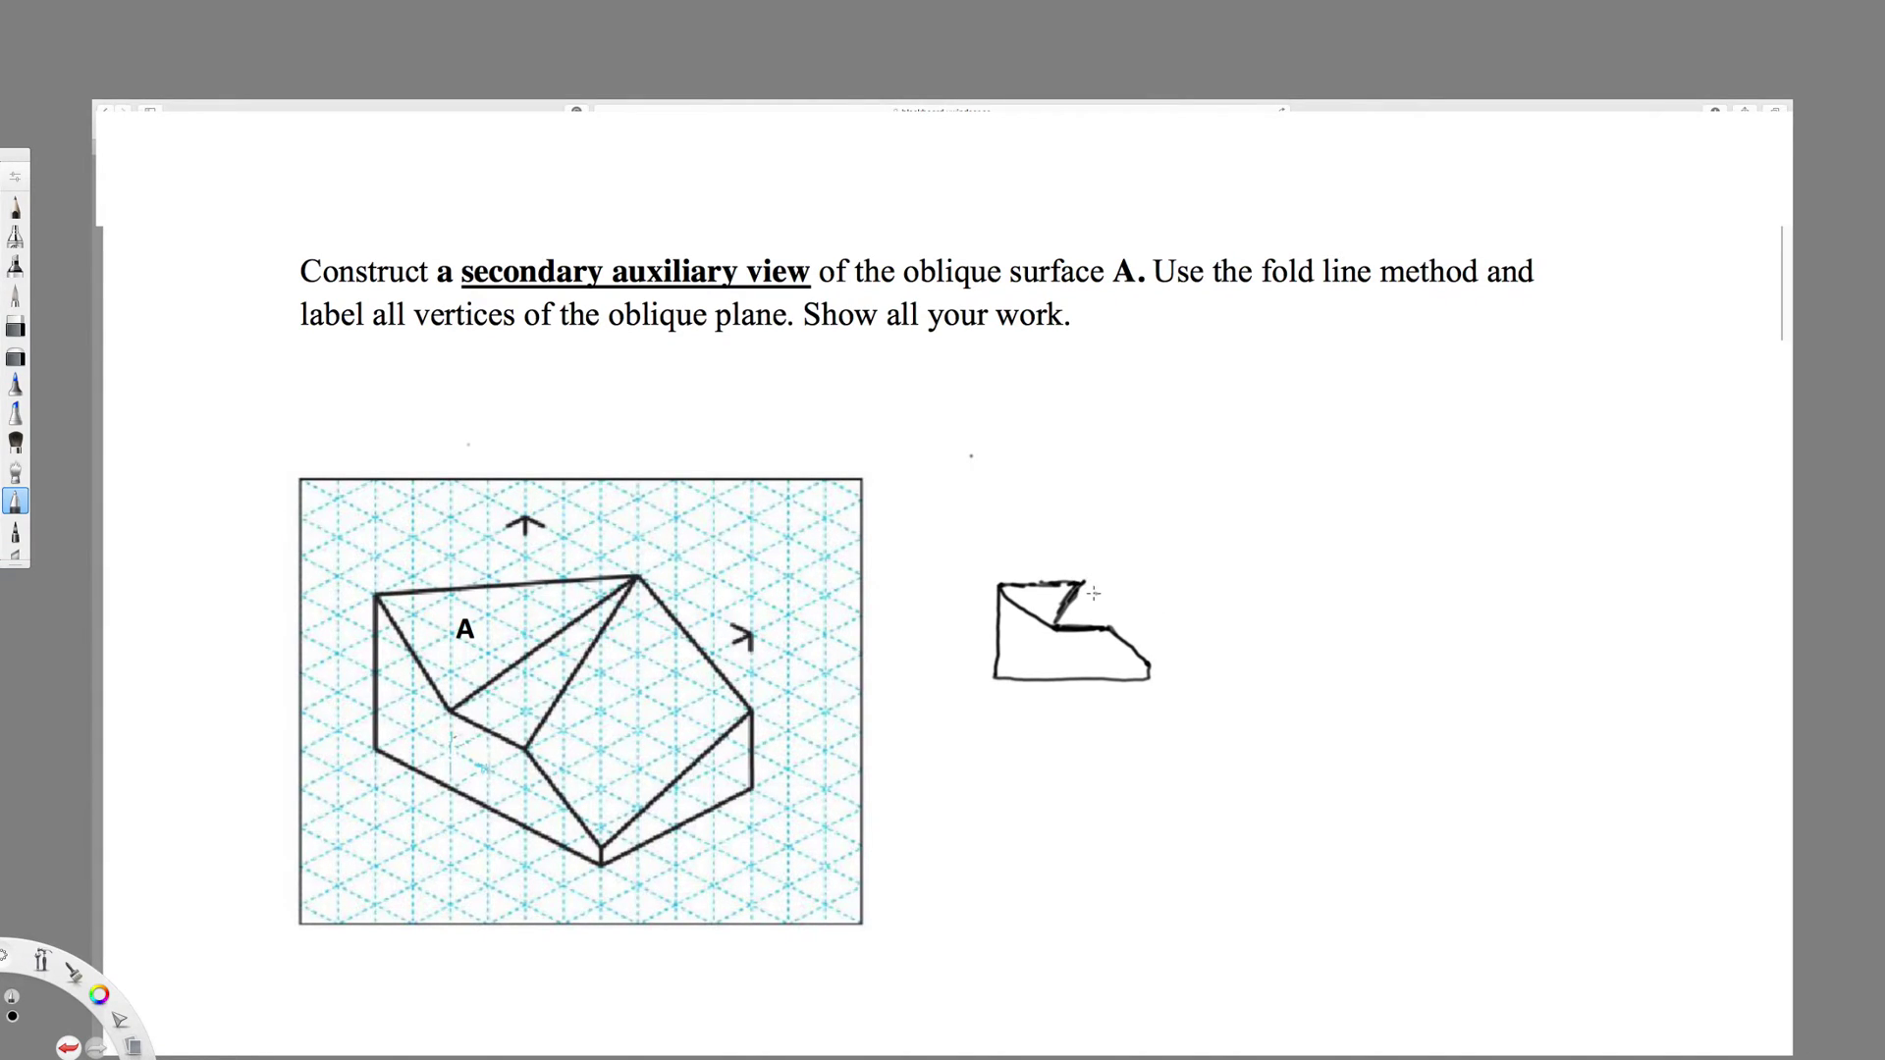
{"action": "left_click_drag", "start_coordinate": [1084, 583], "coordinate": [1107, 621]}
{"action": "mouse_move", "coordinate": [1147, 665]}
{"action": "left_mouse_down"}
{"action": "mouse_move", "coordinate": [1147, 628]}
{"action": "mouse_move", "coordinate": [1149, 653]}
{"action": "left_mouse_up"}
{"action": "left_click_drag", "start_coordinate": [1085, 581], "coordinate": [1144, 621]}
{"action": "mouse_move", "coordinate": [1000, 529]}
{"action": "left_mouse_down"}
{"action": "mouse_move", "coordinate": [1039, 461]}
{"action": "mouse_move", "coordinate": [1000, 528]}
{"action": "mouse_move", "coordinate": [1057, 438]}
{"action": "mouse_move", "coordinate": [1049, 521]}
{"action": "left_mouse_up"}
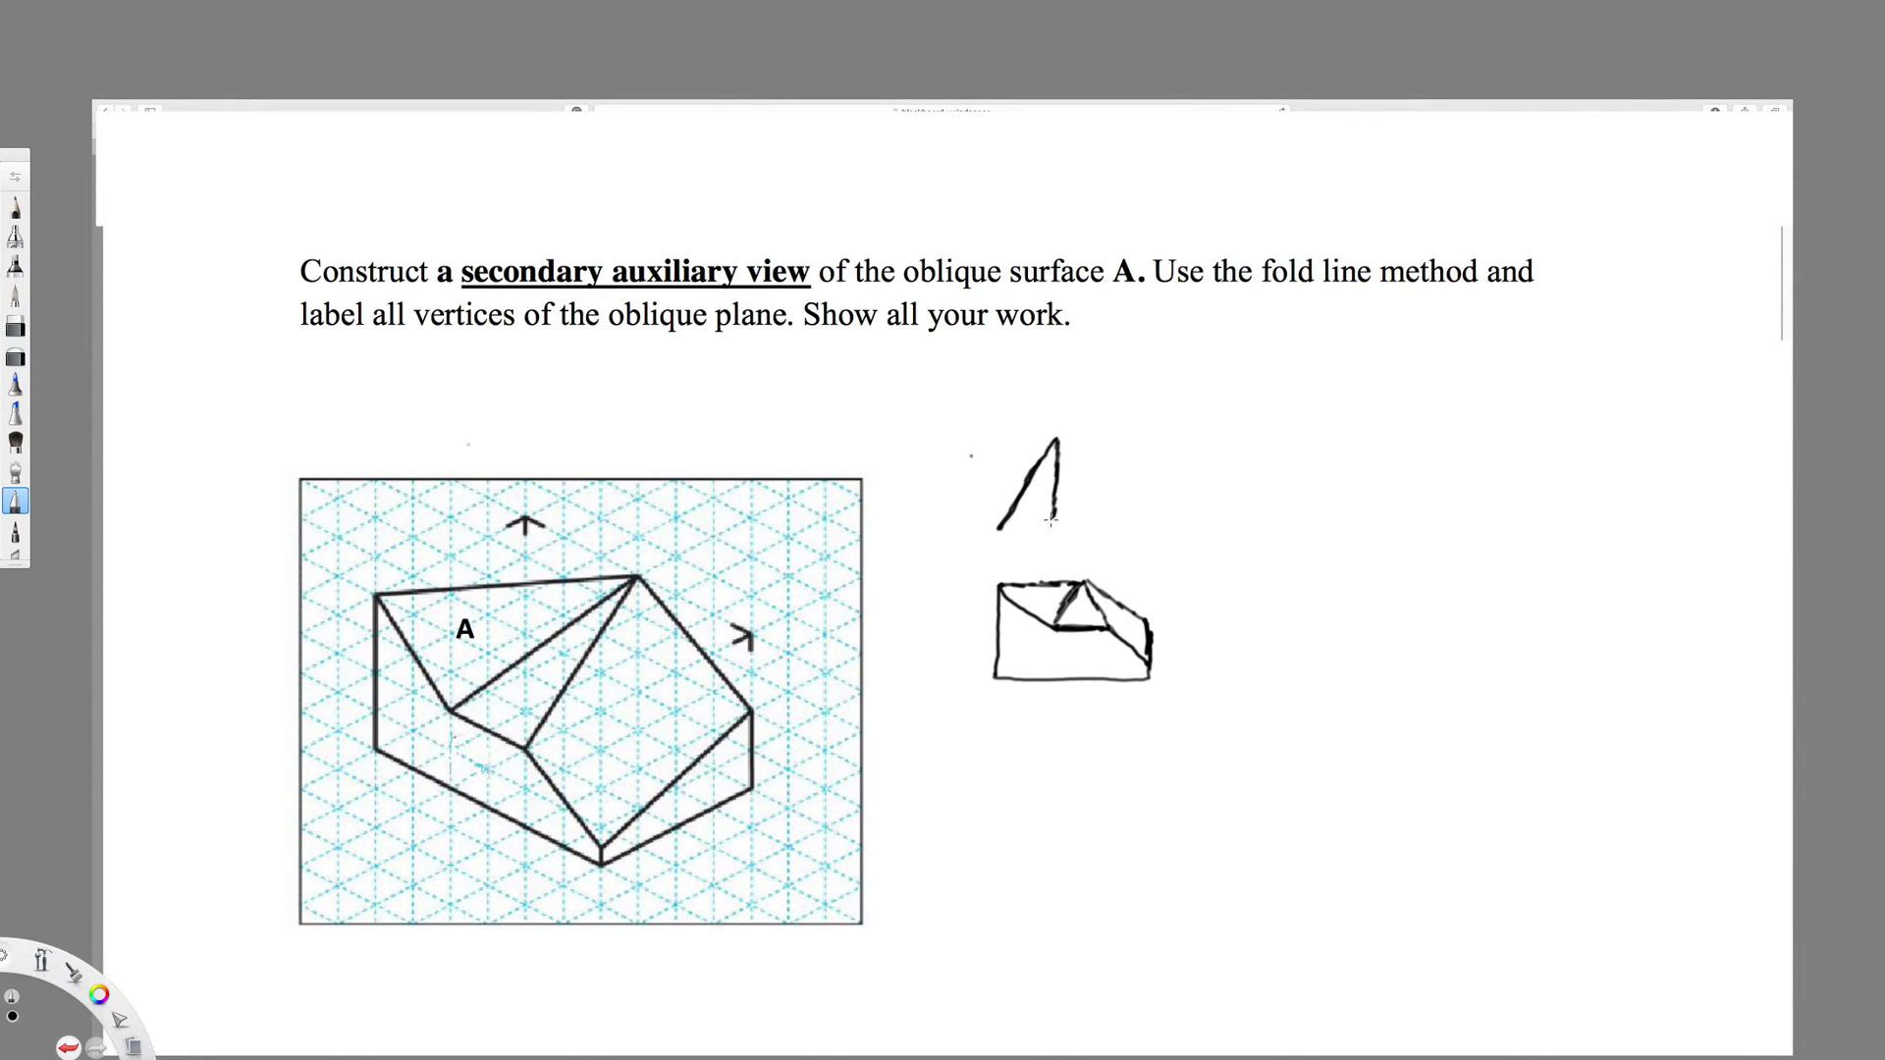
- Finish the top view's triangular peak and upper edge, erase the stray corner hook, and label vertex 1
{"action": "mouse_move", "coordinate": [1058, 441]}
{"action": "left_mouse_down"}
{"action": "mouse_move", "coordinate": [1086, 521]}
{"action": "mouse_move", "coordinate": [1015, 528]}
{"action": "mouse_move", "coordinate": [1096, 526]}
{"action": "left_mouse_up"}
{"action": "mouse_move", "coordinate": [1057, 442]}
{"action": "left_mouse_down"}
{"action": "mouse_move", "coordinate": [1169, 430]}
{"action": "mouse_move", "coordinate": [1147, 517]}
{"action": "mouse_move", "coordinate": [1099, 522]}
{"action": "mouse_move", "coordinate": [1155, 520]}
{"action": "left_mouse_up"}
{"action": "left_click", "coordinate": [14, 326]}
{"action": "left_click_drag", "start_coordinate": [1174, 433], "coordinate": [1174, 451]}
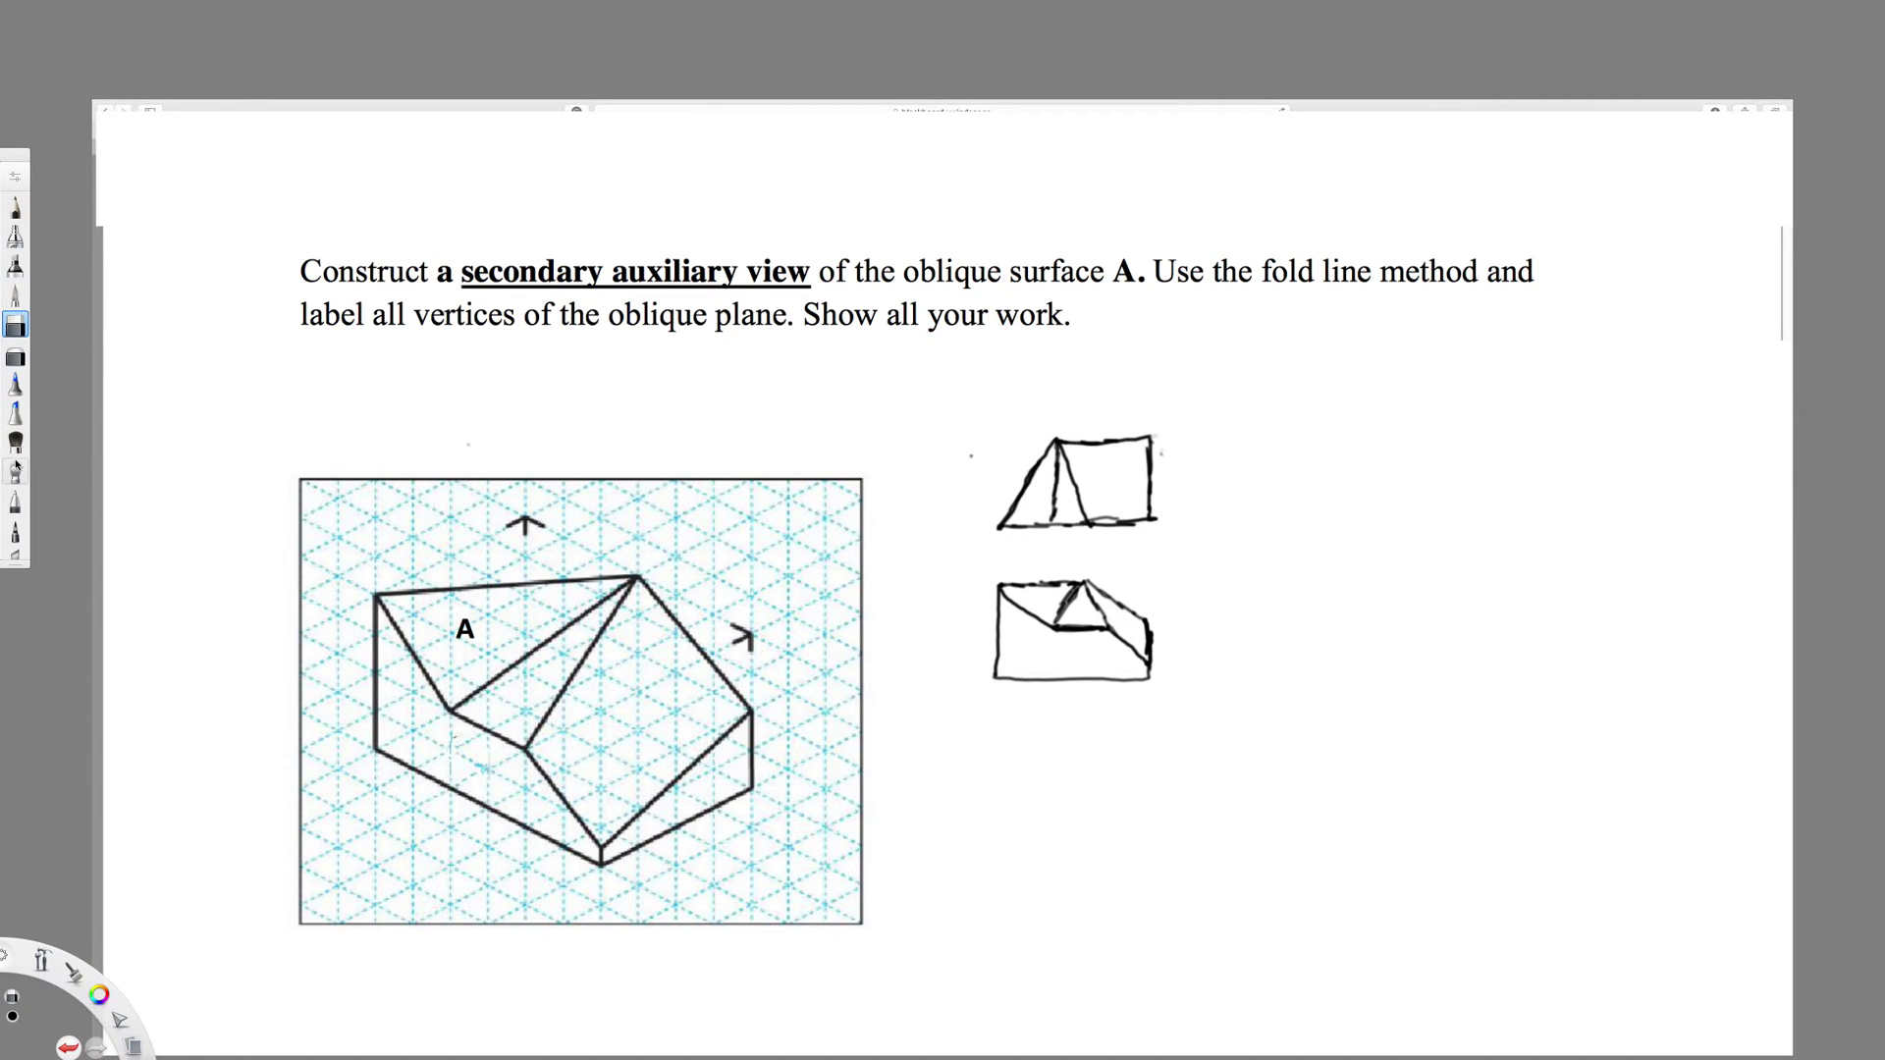
{"action": "left_click", "coordinate": [16, 502]}
{"action": "left_click_drag", "start_coordinate": [353, 587], "coordinate": [359, 601]}
- Label surface A's vertices 1, 2 and 3 in the isometric, top and front views
{"action": "left_click_drag", "start_coordinate": [412, 713], "coordinate": [428, 728]}
{"action": "left_click_drag", "start_coordinate": [635, 560], "coordinate": [639, 574]}
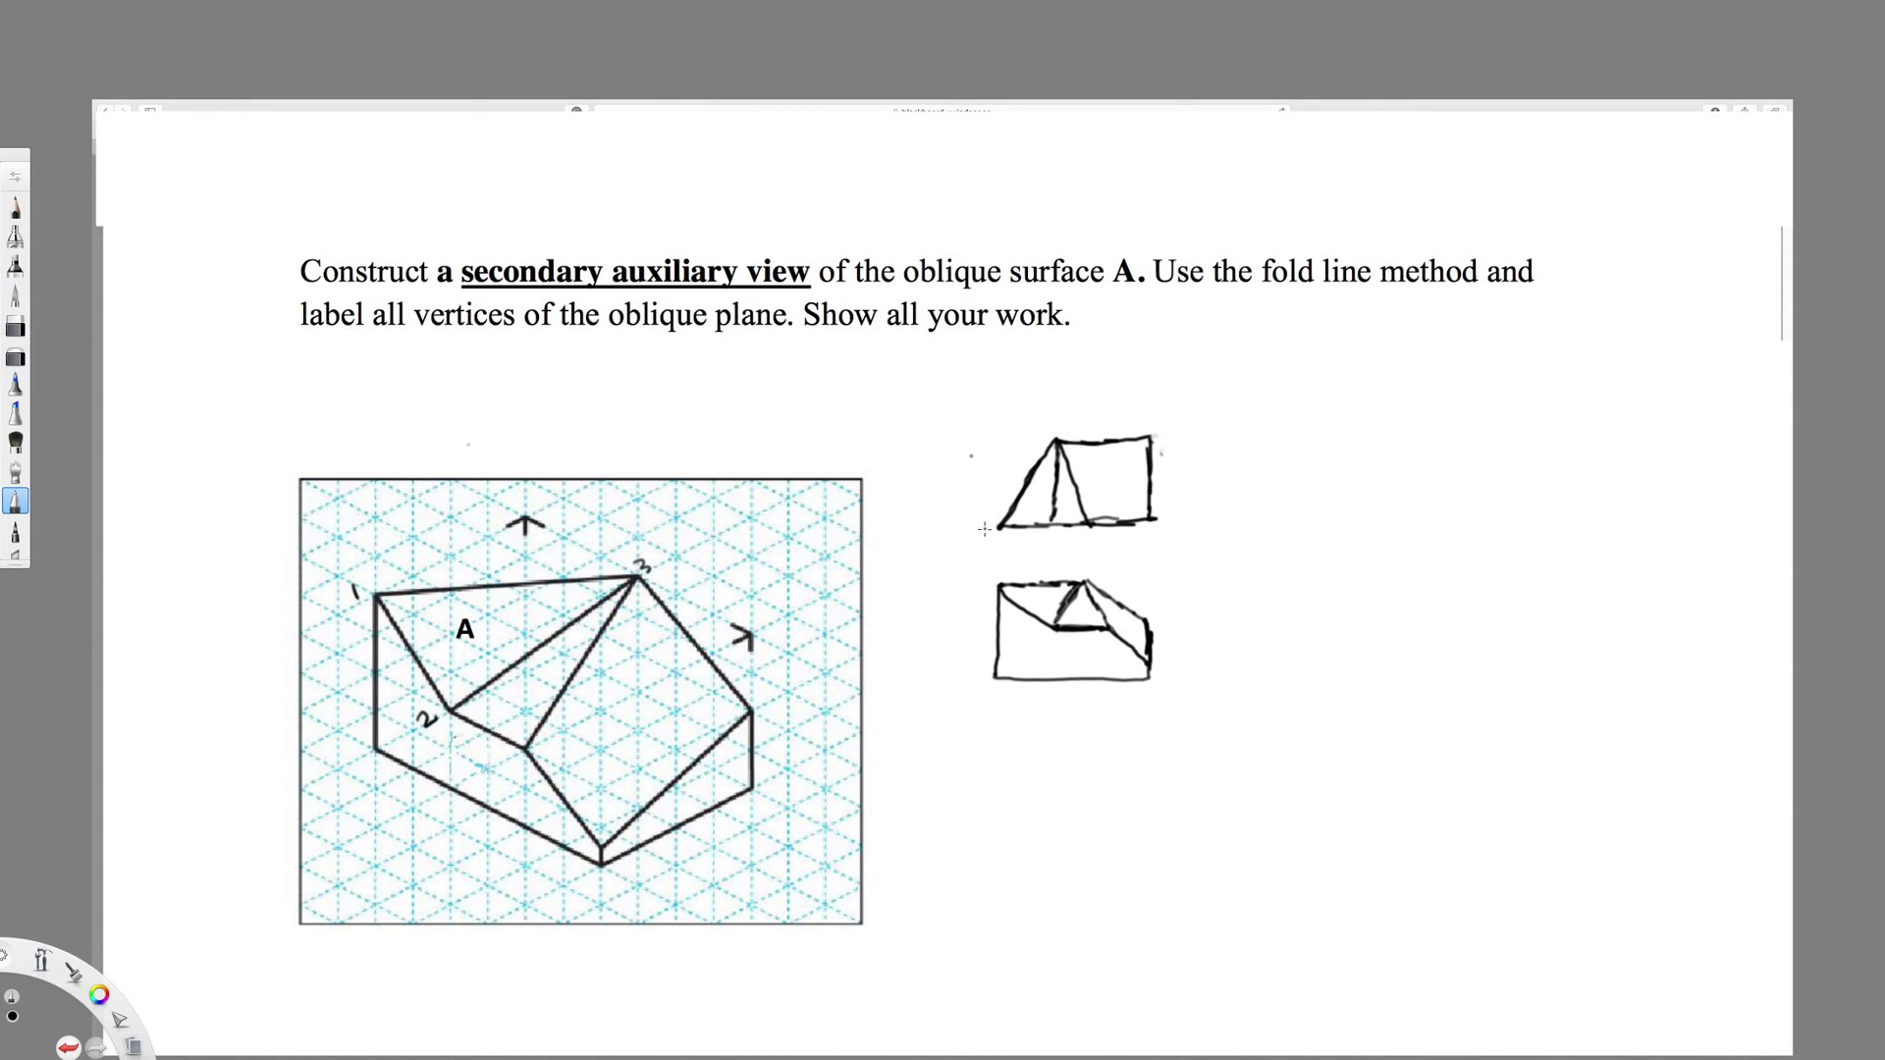
{"action": "left_click_drag", "start_coordinate": [981, 521], "coordinate": [1058, 546]}
{"action": "left_click_drag", "start_coordinate": [1052, 418], "coordinate": [1054, 432]}
{"action": "left_click_drag", "start_coordinate": [981, 583], "coordinate": [1061, 646]}
{"action": "left_click_drag", "start_coordinate": [1088, 577], "coordinate": [1096, 580]}
- Draw a dashed horizontal fold line between the top and front views, extending past their right side
{"action": "left_click_drag", "start_coordinate": [887, 557], "coordinate": [1012, 557]}
{"action": "left_click_drag", "start_coordinate": [1029, 556], "coordinate": [1113, 555]}
{"action": "left_click_drag", "start_coordinate": [1127, 555], "coordinate": [1188, 552]}
{"action": "left_click_drag", "start_coordinate": [1202, 552], "coordinate": [1343, 546]}
- Extend the fold line, label it H above and F below, and extend vertex 2's edge down-right
{"action": "left_click_drag", "start_coordinate": [1359, 544], "coordinate": [1383, 545]}
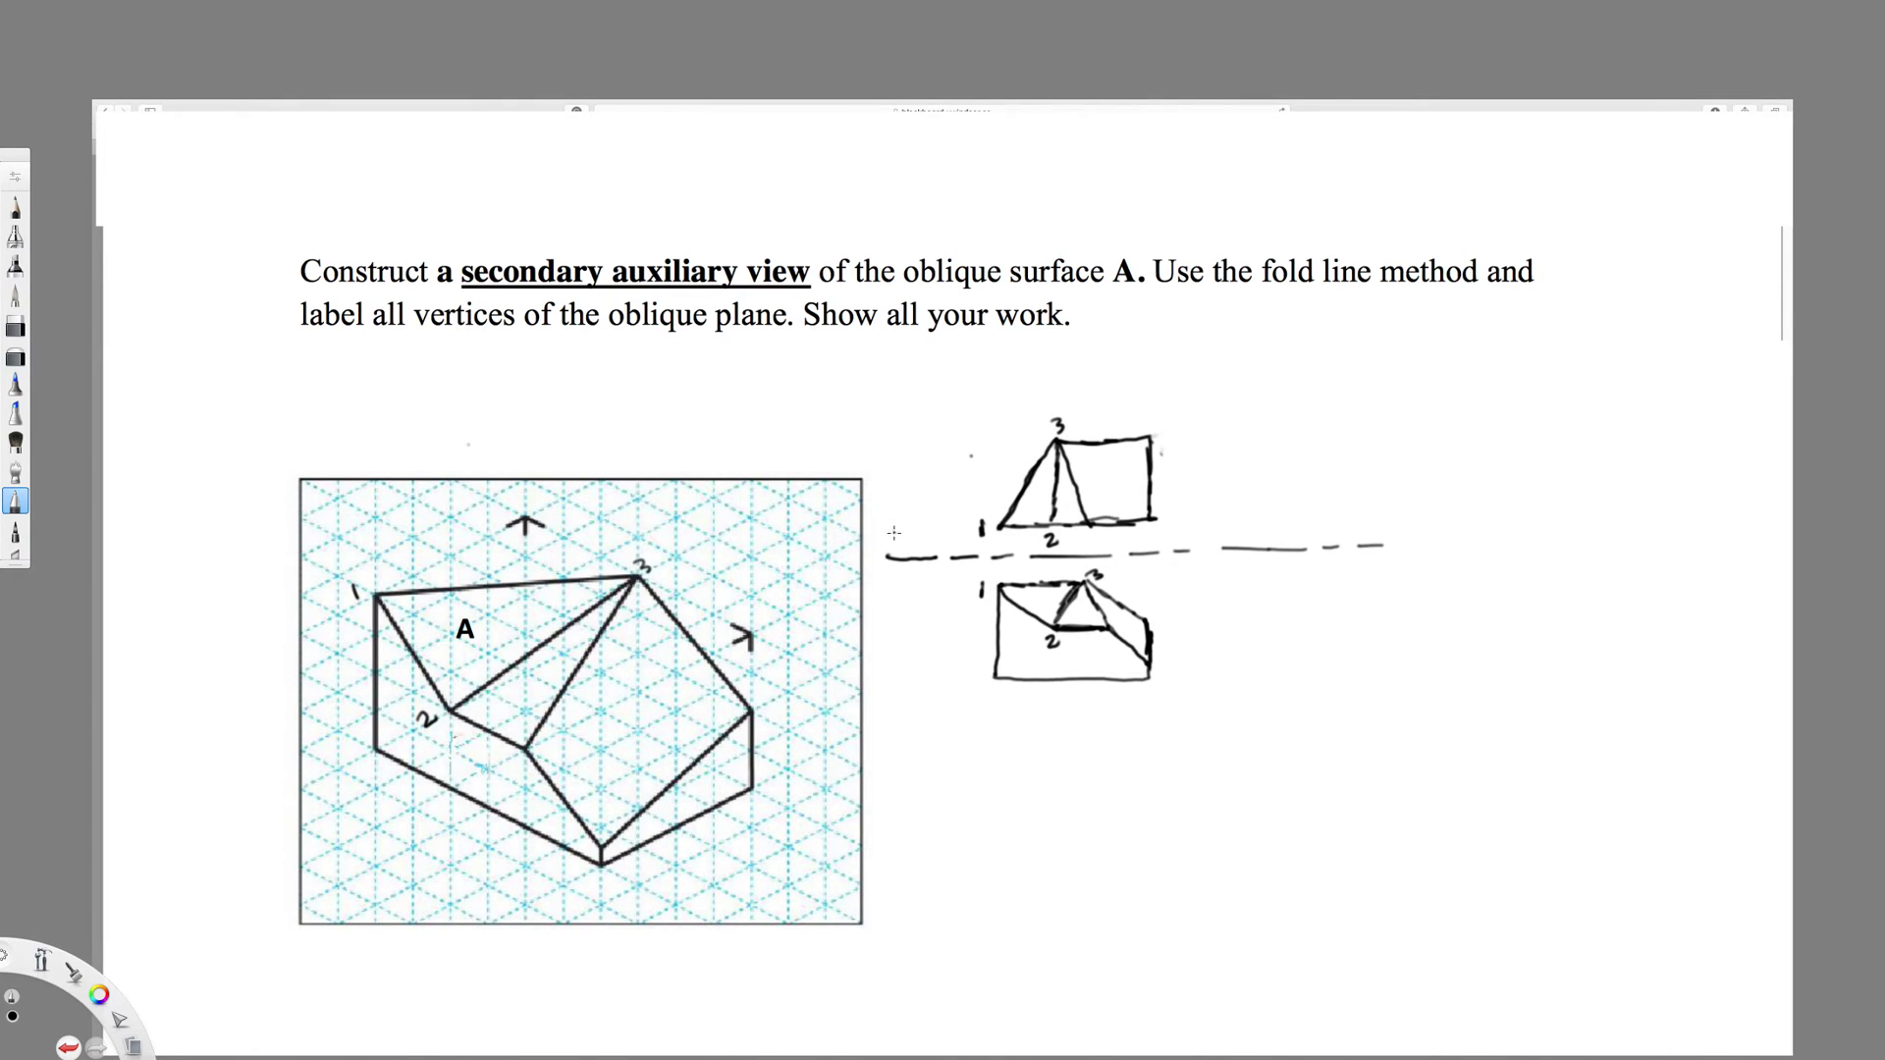
{"action": "left_click_drag", "start_coordinate": [894, 522], "coordinate": [903, 536]}
{"action": "mouse_move", "coordinate": [897, 569]}
{"action": "left_mouse_down"}
{"action": "mouse_move", "coordinate": [896, 590]}
{"action": "mouse_move", "coordinate": [913, 568]}
{"action": "left_mouse_up"}
{"action": "left_click_drag", "start_coordinate": [897, 579], "coordinate": [909, 578]}
{"action": "left_click_drag", "start_coordinate": [1055, 626], "coordinate": [1186, 714]}
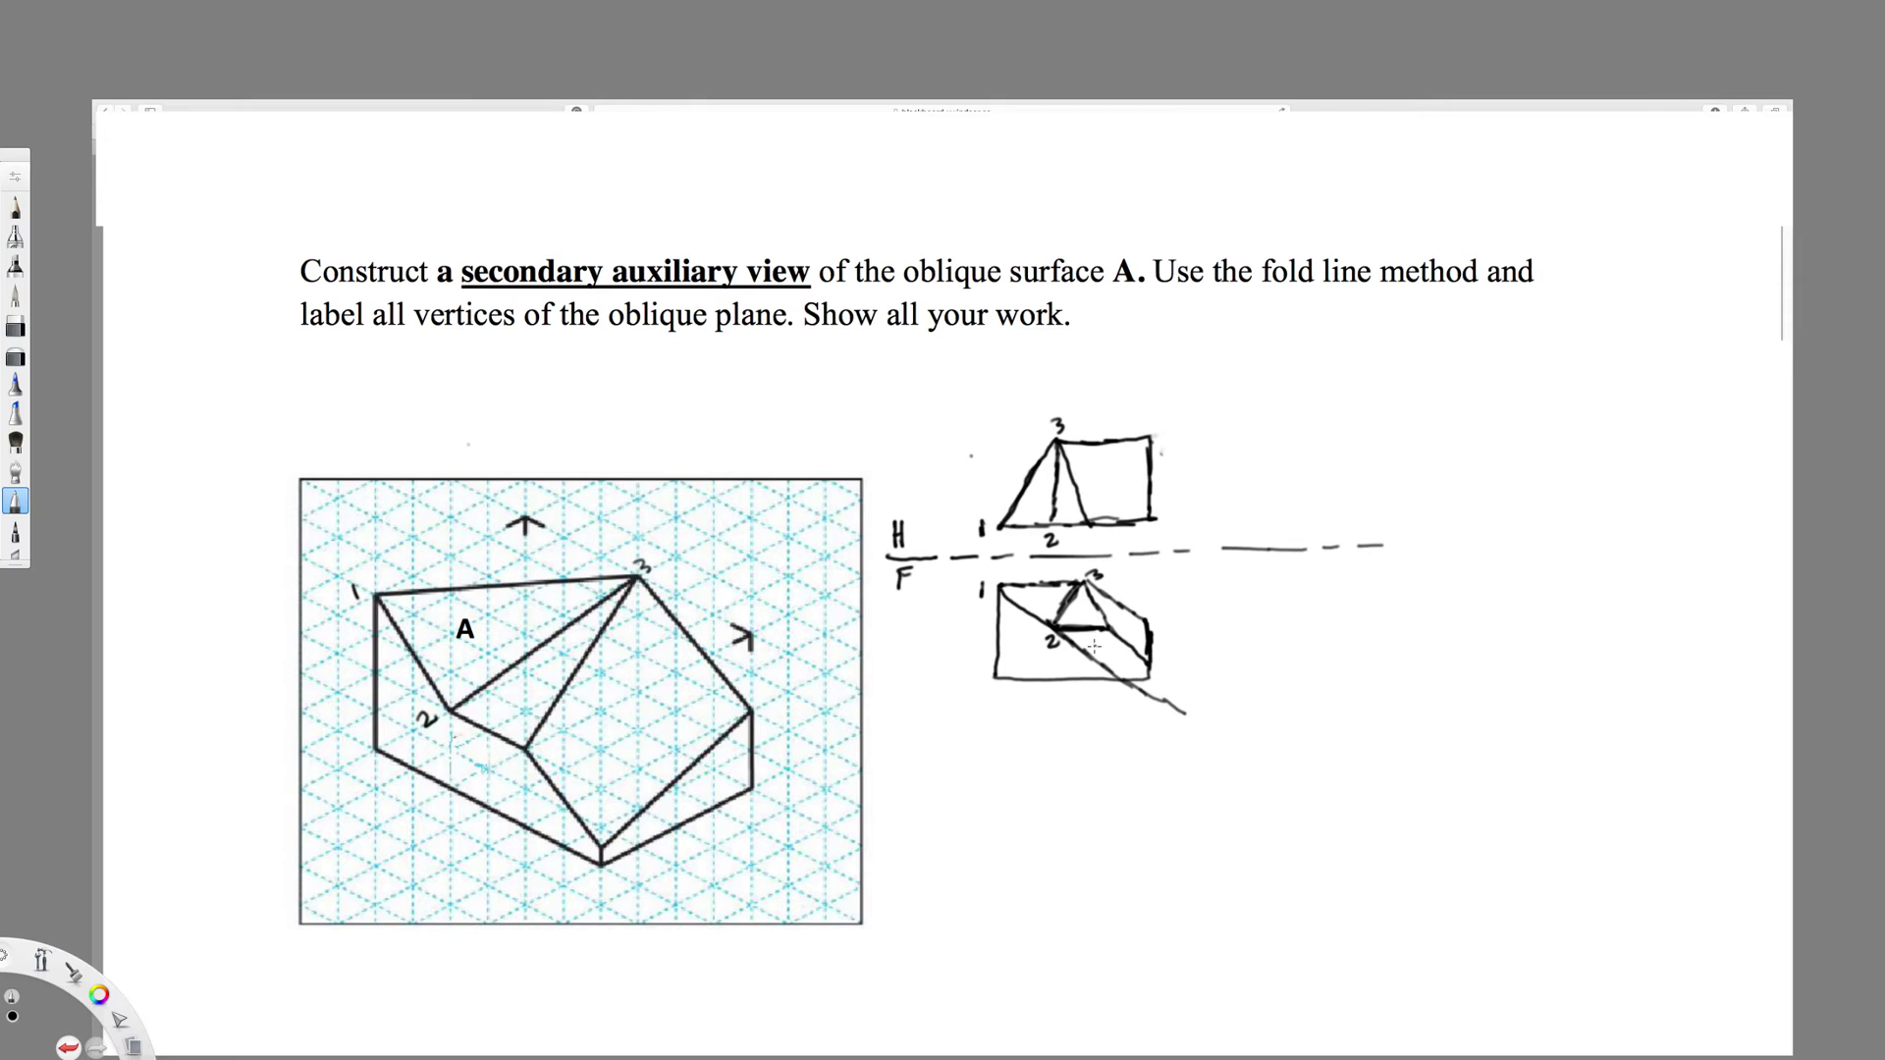
- Erase part of the diagonal below vertex 2 and dash a projection line down-right from the front view
{"action": "left_click", "coordinate": [16, 326]}
{"action": "left_click_drag", "start_coordinate": [1041, 629], "coordinate": [1174, 716]}
{"action": "left_click", "coordinate": [16, 500]}
{"action": "left_click_drag", "start_coordinate": [1159, 699], "coordinate": [1231, 751]}
{"action": "left_click_drag", "start_coordinate": [1199, 668], "coordinate": [1281, 720]}
- Draw a new fold line below the front view, mark vertex 1's transfer distance, and label vertices 2,3
{"action": "left_click_drag", "start_coordinate": [1055, 808], "coordinate": [1229, 671]}
{"action": "left_click_drag", "start_coordinate": [1245, 658], "coordinate": [1311, 610]}
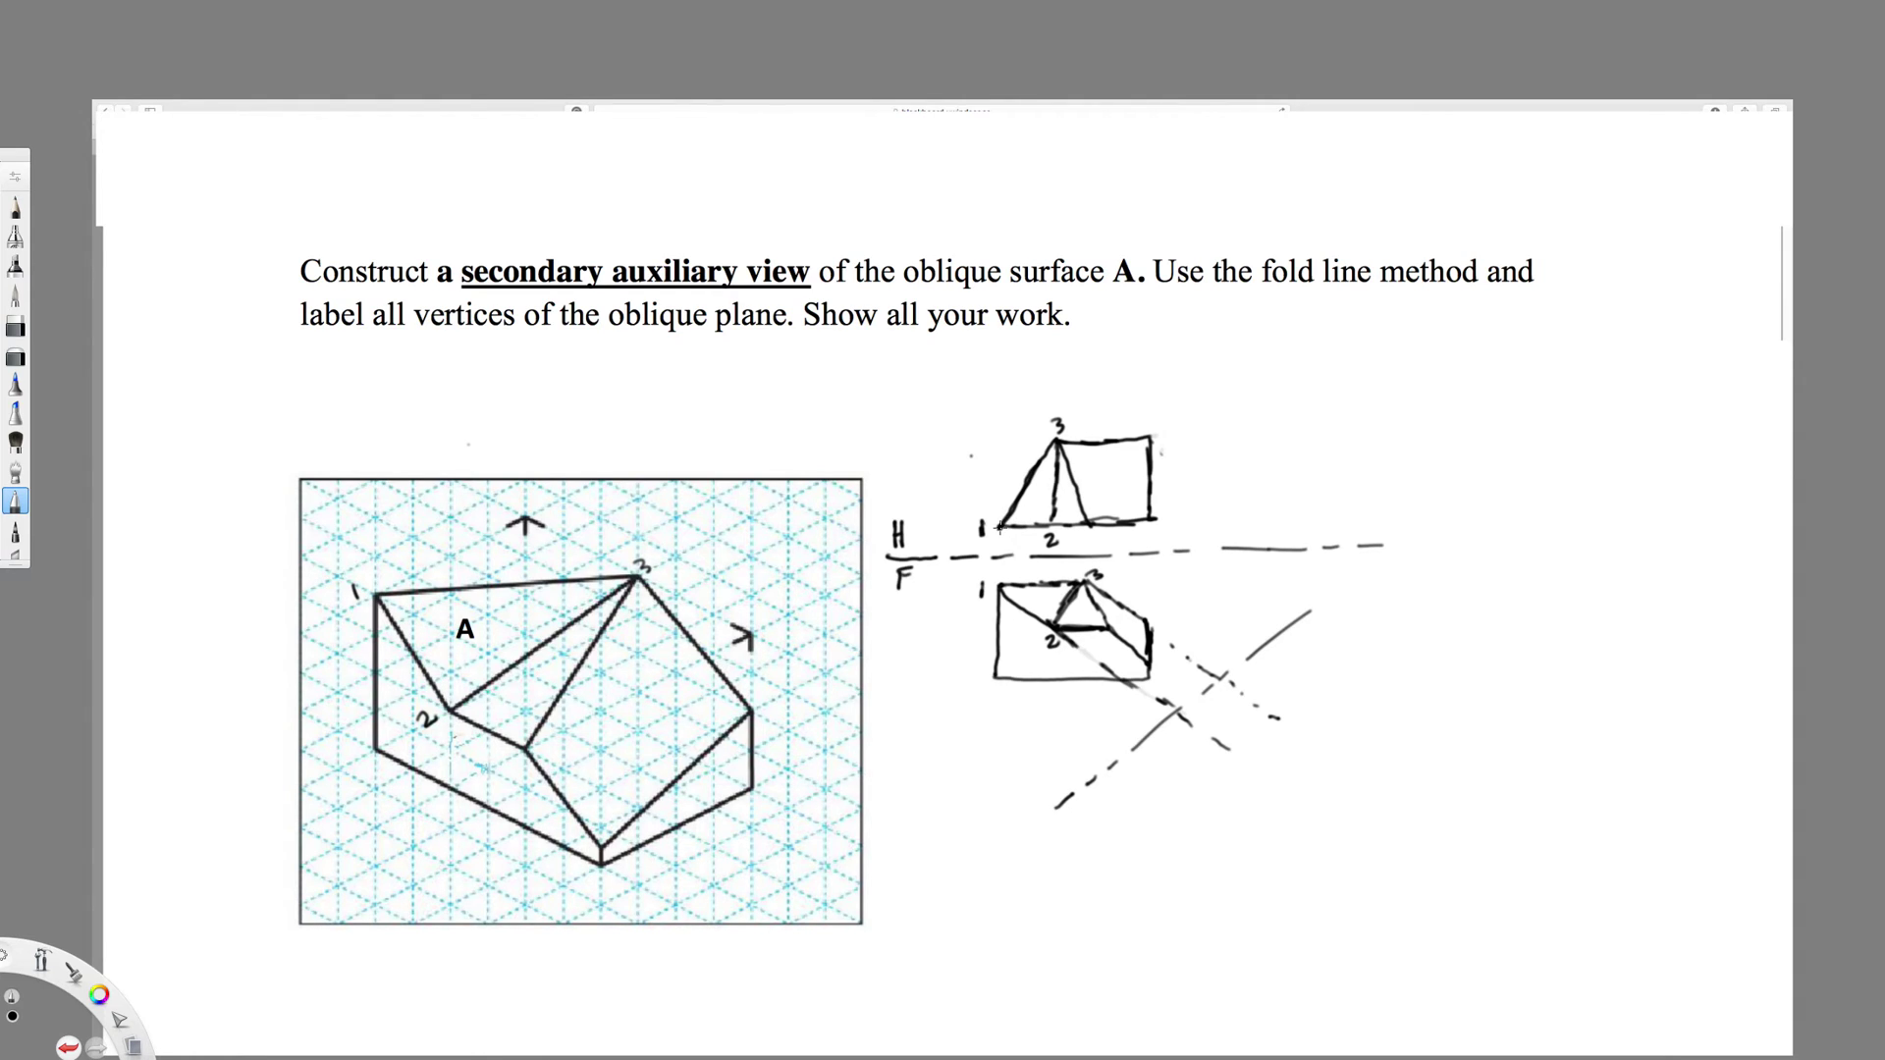
{"action": "left_click_drag", "start_coordinate": [999, 527], "coordinate": [1011, 550]}
{"action": "left_click_drag", "start_coordinate": [992, 508], "coordinate": [998, 502]}
{"action": "left_click_drag", "start_coordinate": [1029, 427], "coordinate": [1046, 429]}
- Finish the projection dashes and draw surface A's edge view line, labelled E.V
{"action": "left_click_drag", "start_coordinate": [1174, 708], "coordinate": [1183, 715]}
{"action": "left_click_drag", "start_coordinate": [1281, 722], "coordinate": [1289, 724]}
{"action": "left_click", "coordinate": [1291, 725]}
{"action": "left_click_drag", "start_coordinate": [1199, 730], "coordinate": [1296, 722]}
{"action": "mouse_move", "coordinate": [1285, 694]}
{"action": "left_mouse_down"}
{"action": "mouse_move", "coordinate": [1277, 717]}
{"action": "mouse_move", "coordinate": [1282, 693]}
{"action": "left_mouse_up"}
{"action": "left_click_drag", "start_coordinate": [1300, 684], "coordinate": [1337, 675]}
{"action": "left_click", "coordinate": [1316, 689]}
- Drop two projection lines from the edge view and draw a dashed fold line across them
{"action": "left_click_drag", "start_coordinate": [1203, 734], "coordinate": [1183, 893]}
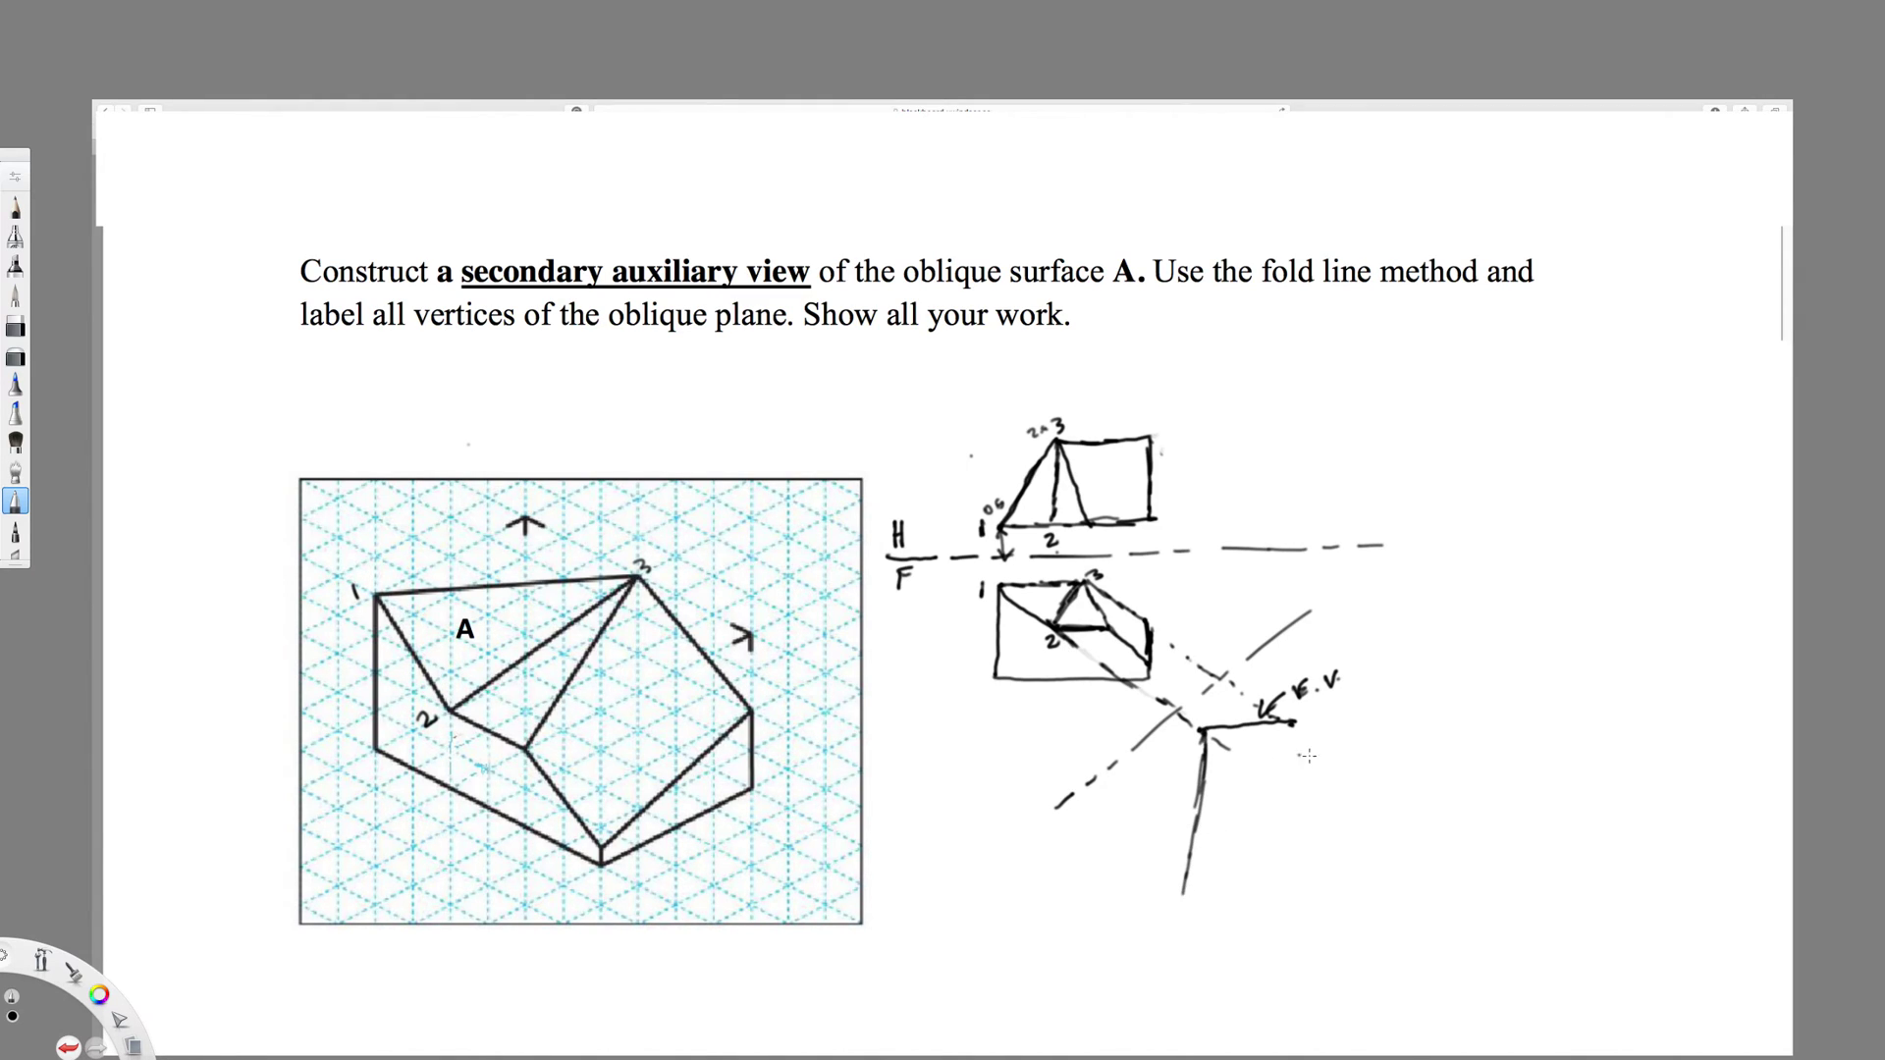
{"action": "left_click_drag", "start_coordinate": [1294, 724], "coordinate": [1272, 902]}
{"action": "left_click_drag", "start_coordinate": [1121, 794], "coordinate": [1260, 798]}
{"action": "left_click_drag", "start_coordinate": [1267, 798], "coordinate": [1289, 798]}
{"action": "left_click_drag", "start_coordinate": [1302, 798], "coordinate": [1439, 803]}
{"action": "left_click_drag", "start_coordinate": [1451, 803], "coordinate": [1463, 803]}
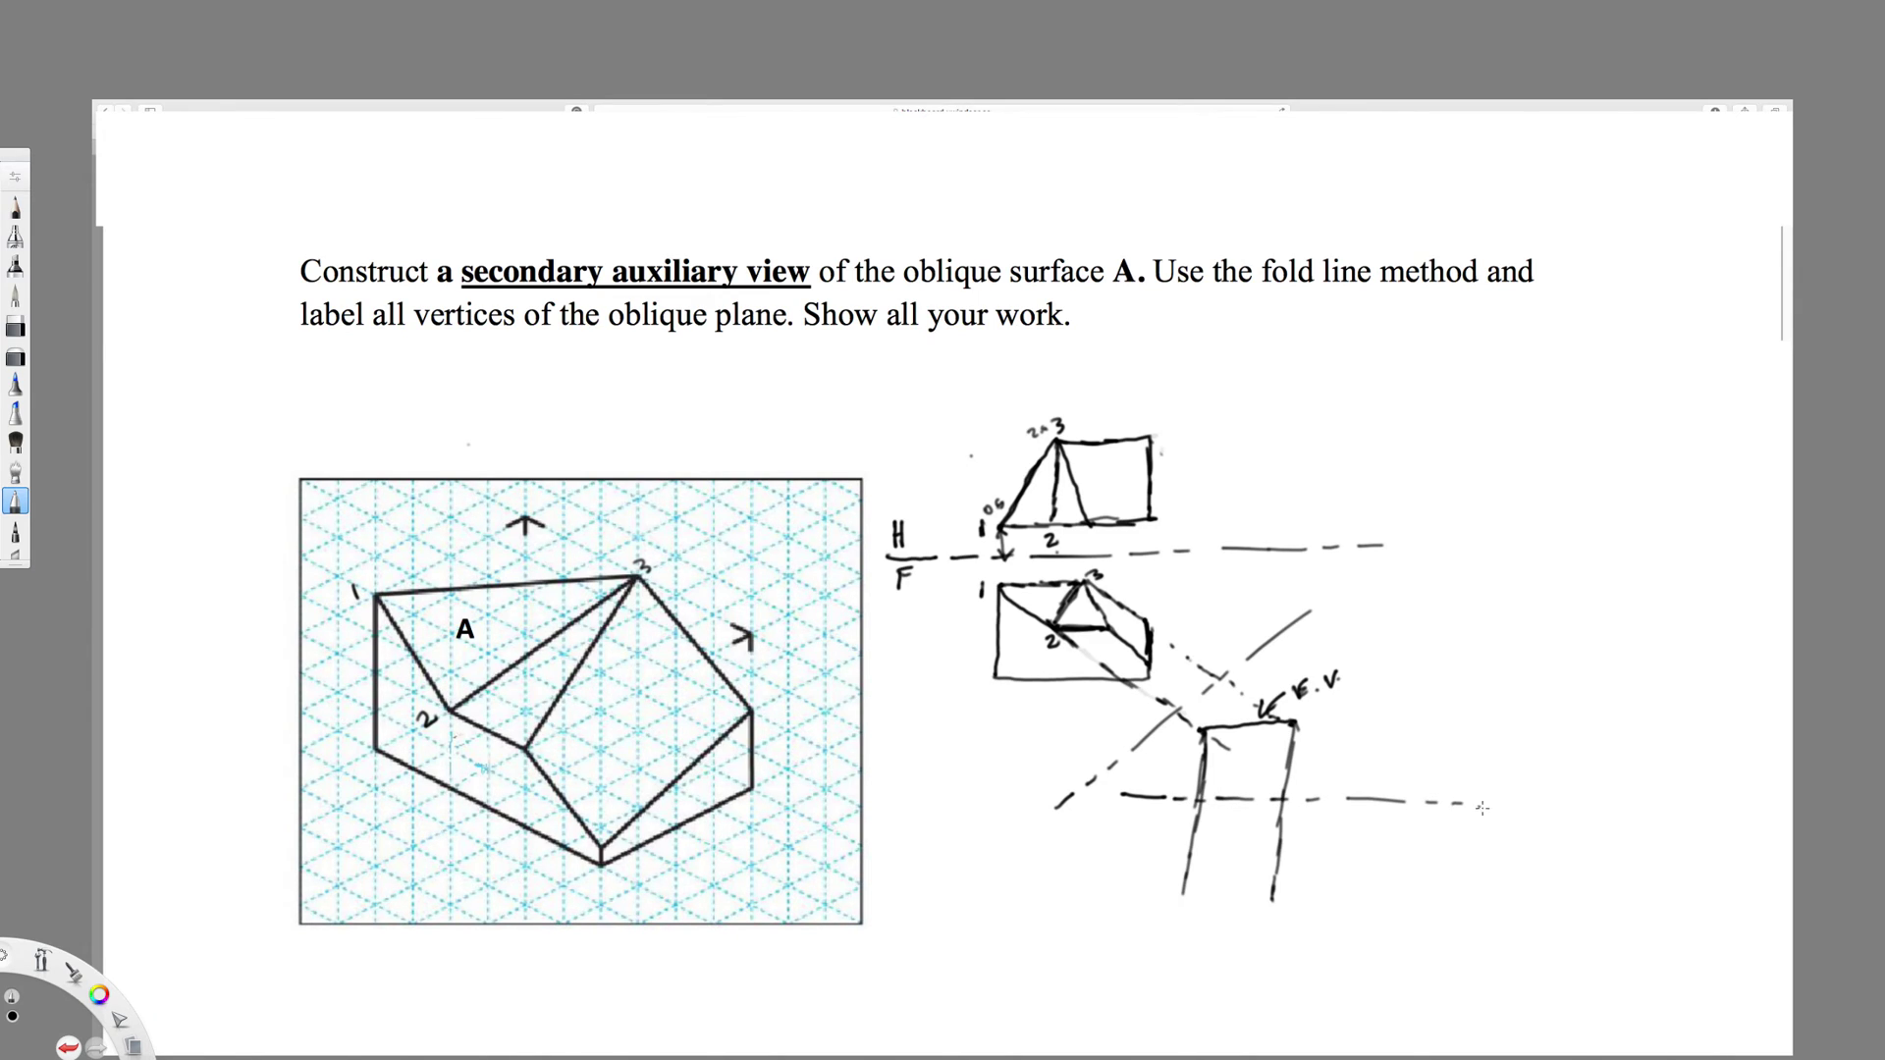
- Extend the front view's diagonal, add vertex labels including 2,3, and mark points below for the secondary view
{"action": "left_click_drag", "start_coordinate": [1134, 651], "coordinate": [1146, 669]}
{"action": "left_click_drag", "start_coordinate": [1016, 640], "coordinate": [977, 620]}
{"action": "left_click_drag", "start_coordinate": [1116, 574], "coordinate": [1141, 574]}
{"action": "left_click", "coordinate": [1178, 906]}
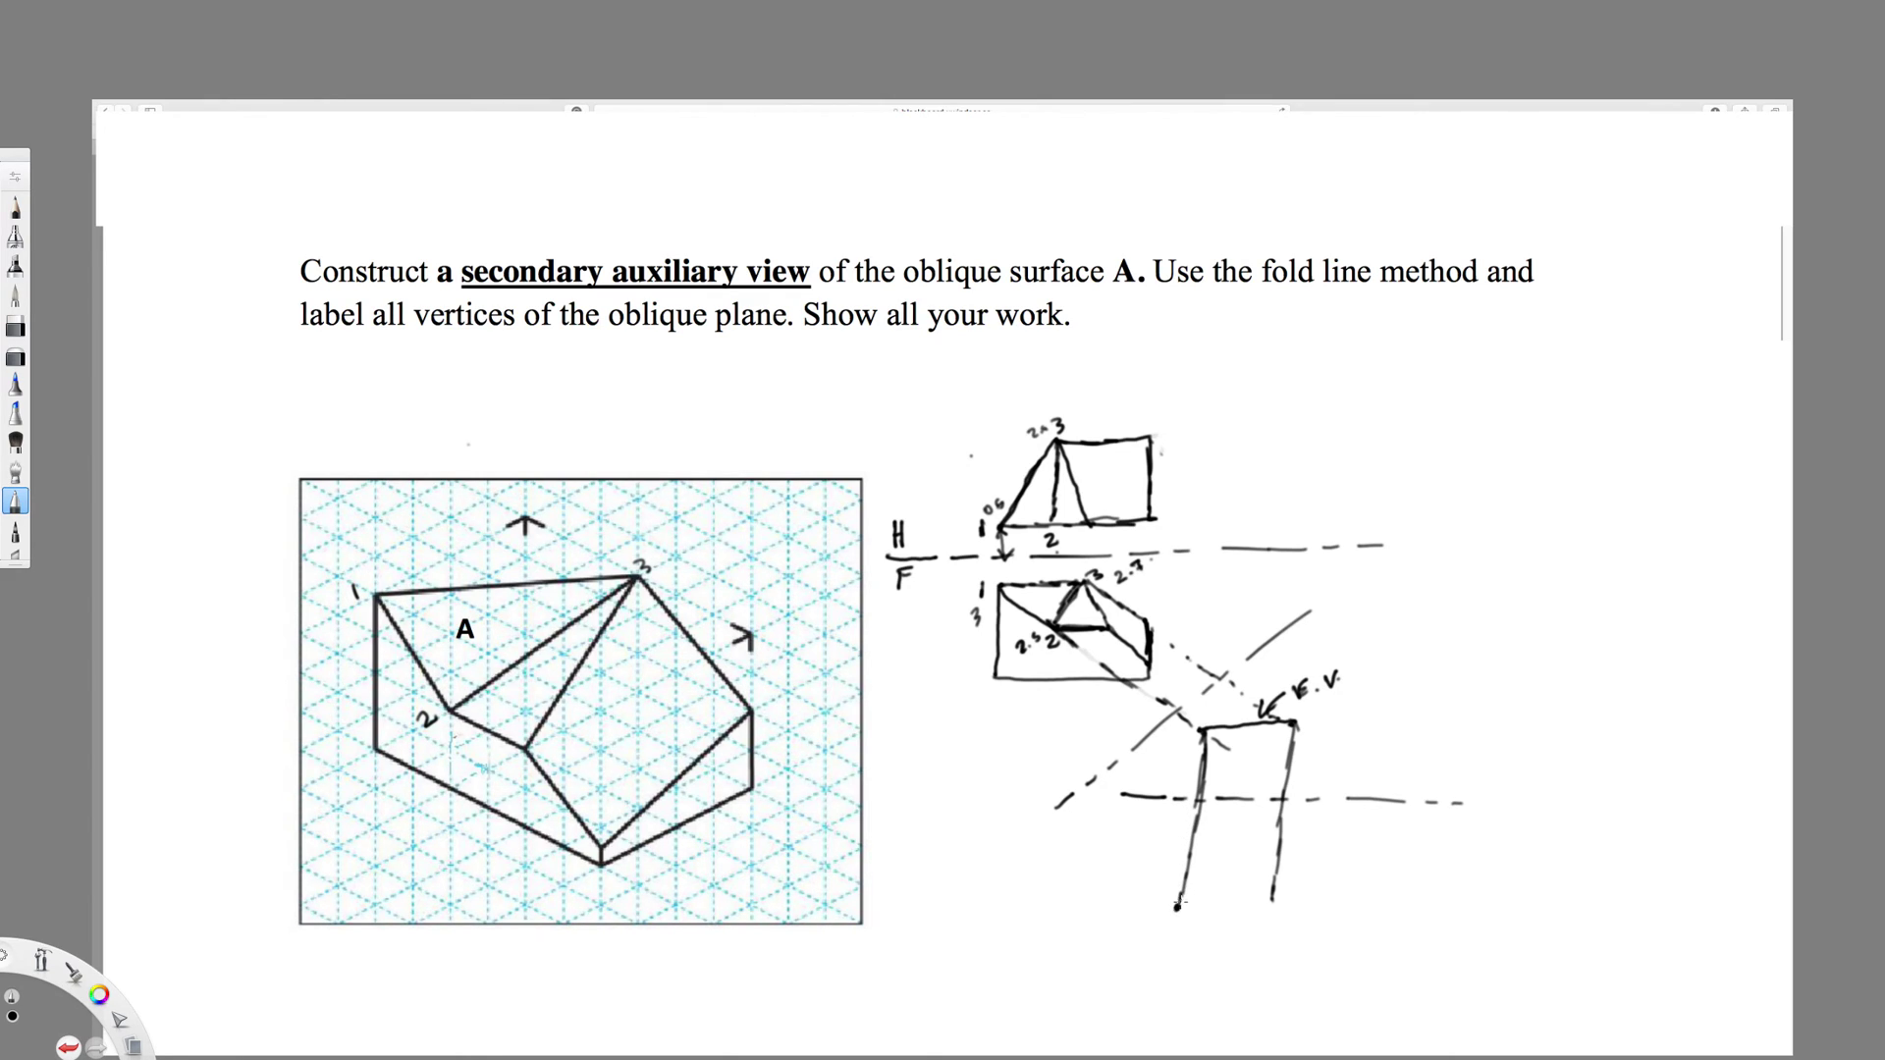
{"action": "left_click", "coordinate": [1164, 982]}
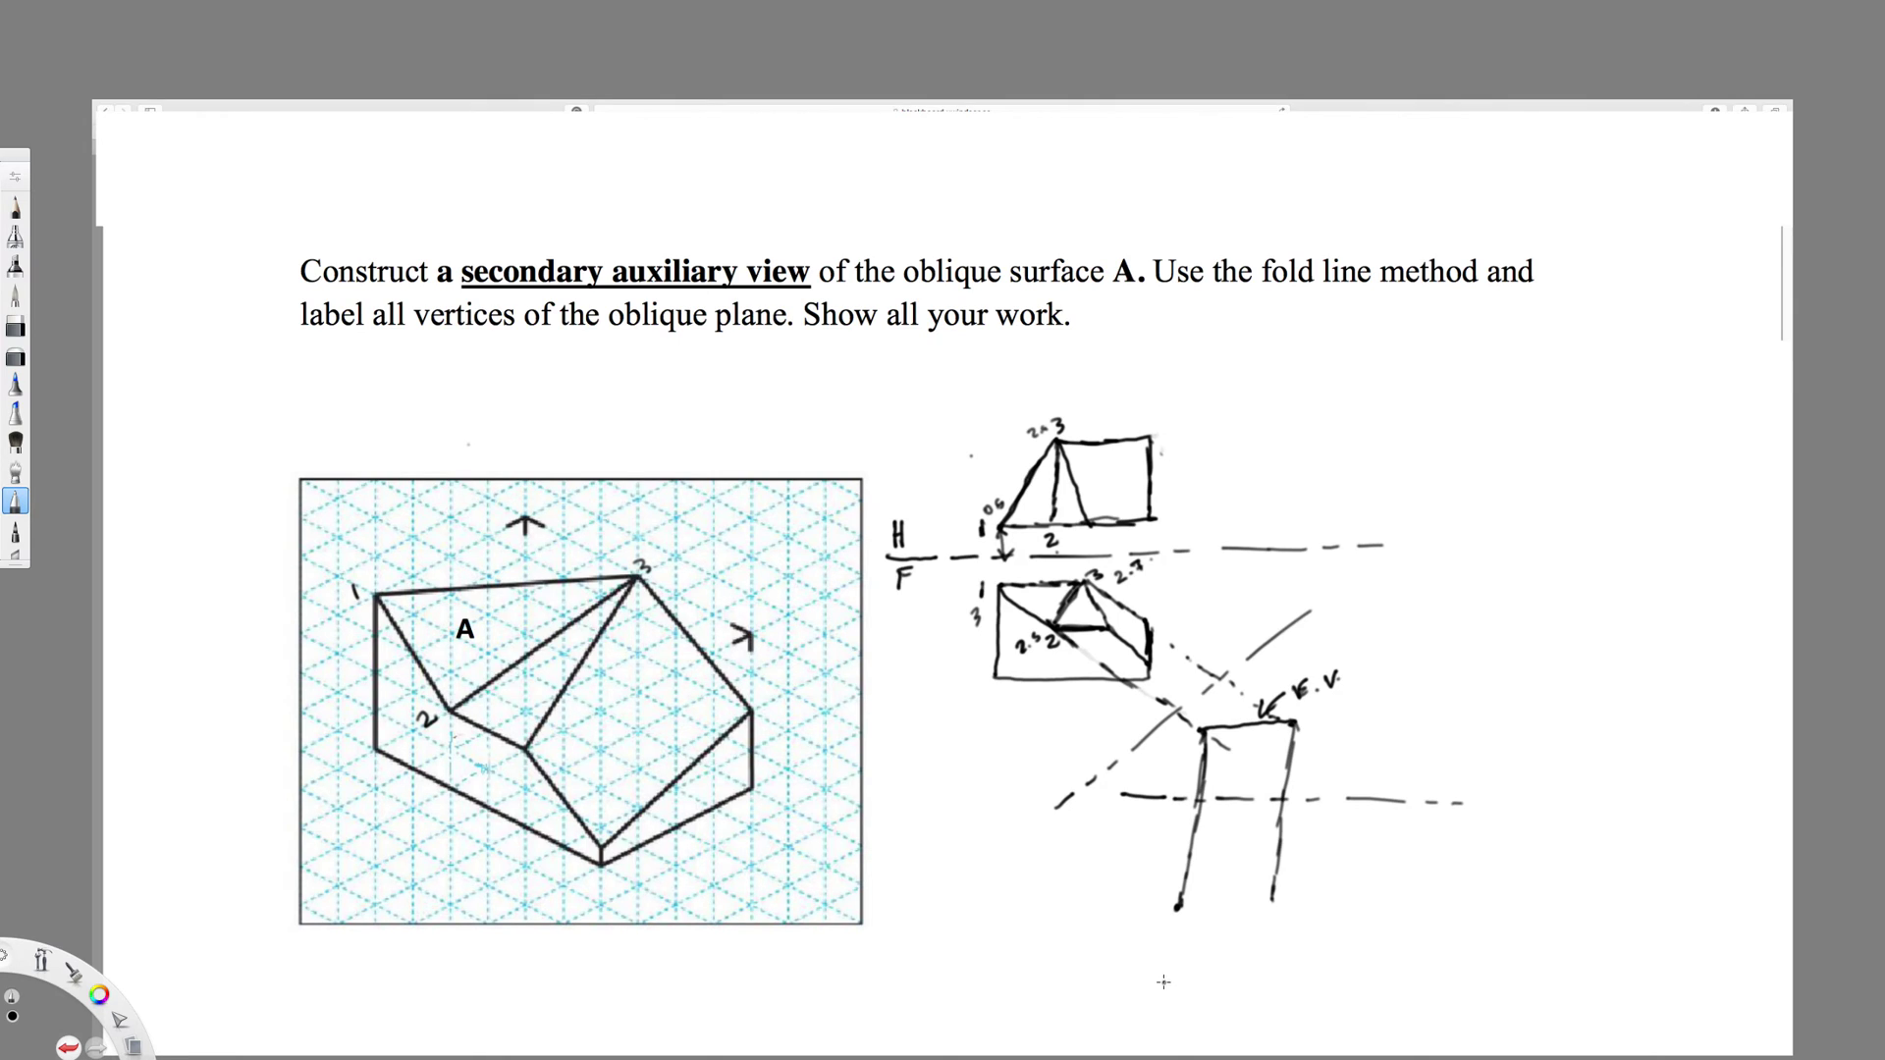